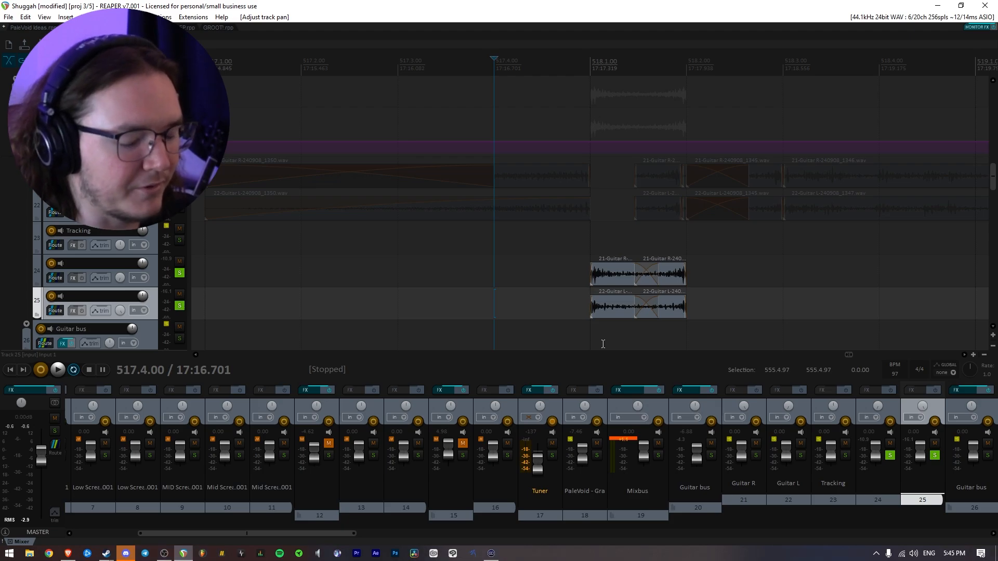
Move the guitar items from tracks 24 and 25 back up onto the Guitar R and Guitar L tracks, and turn off the solo
{"action": "left_click_drag", "start_coordinate": [711, 323], "coordinate": [539, 241]}
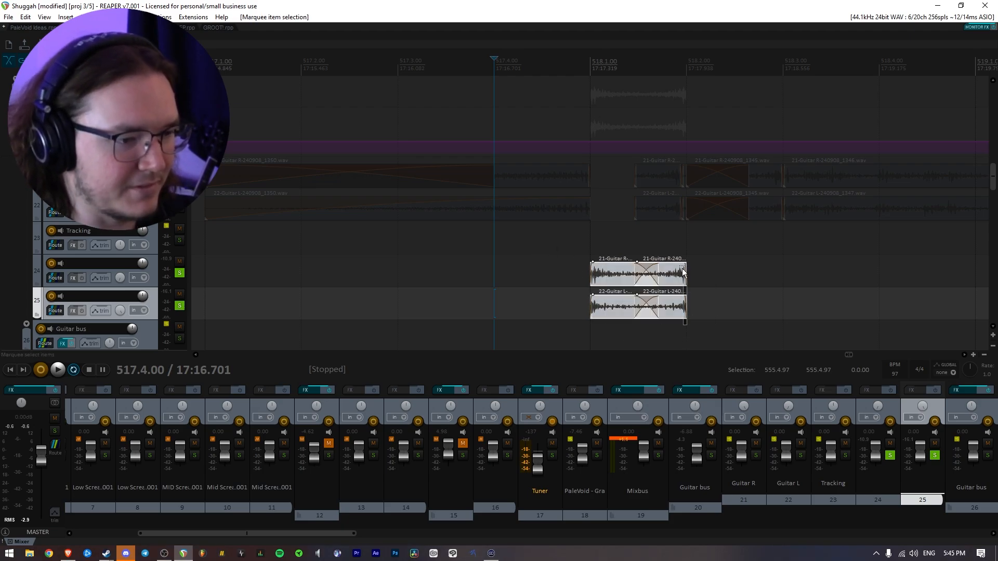
{"action": "left_click_drag", "start_coordinate": [623, 274], "coordinate": [614, 176]}
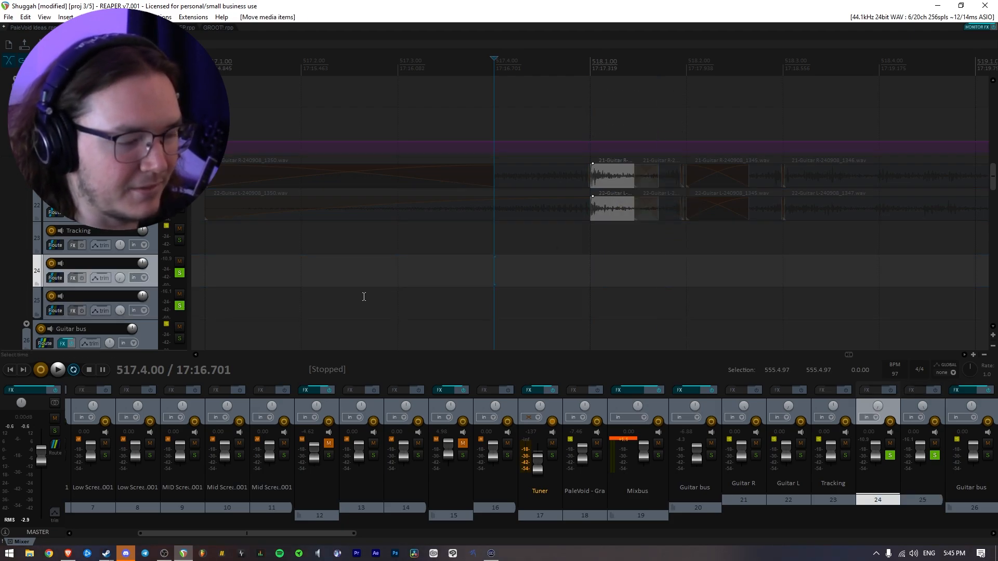
{"action": "left_click", "coordinate": [180, 304]}
{"action": "scroll", "coordinate": [565, 287], "scroll_direction": "down", "scroll_amount": 2}
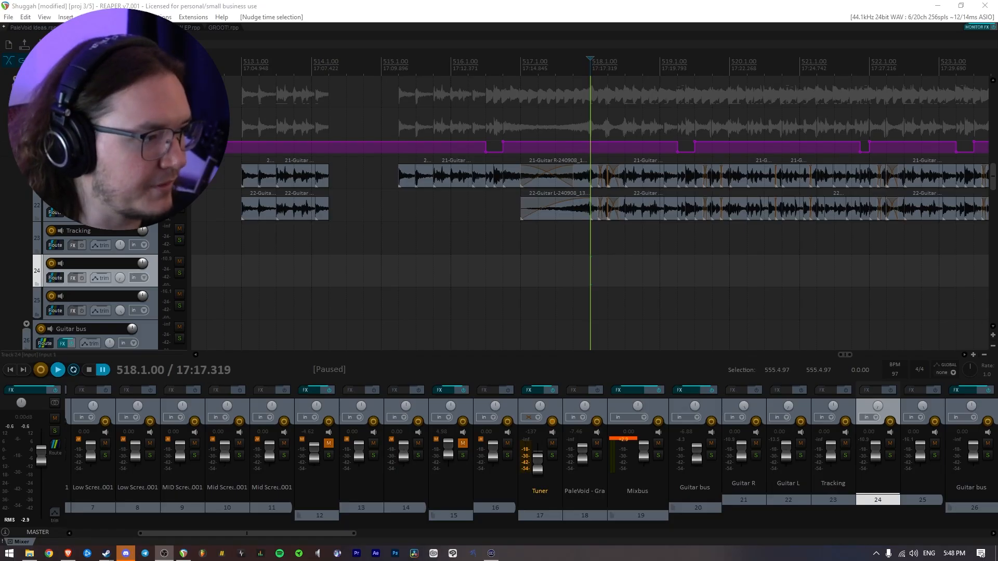
Open the effects chain of the track 20 Guitar bus and place the edit cursor at 550.4.00
{"action": "left_click", "coordinate": [684, 391]}
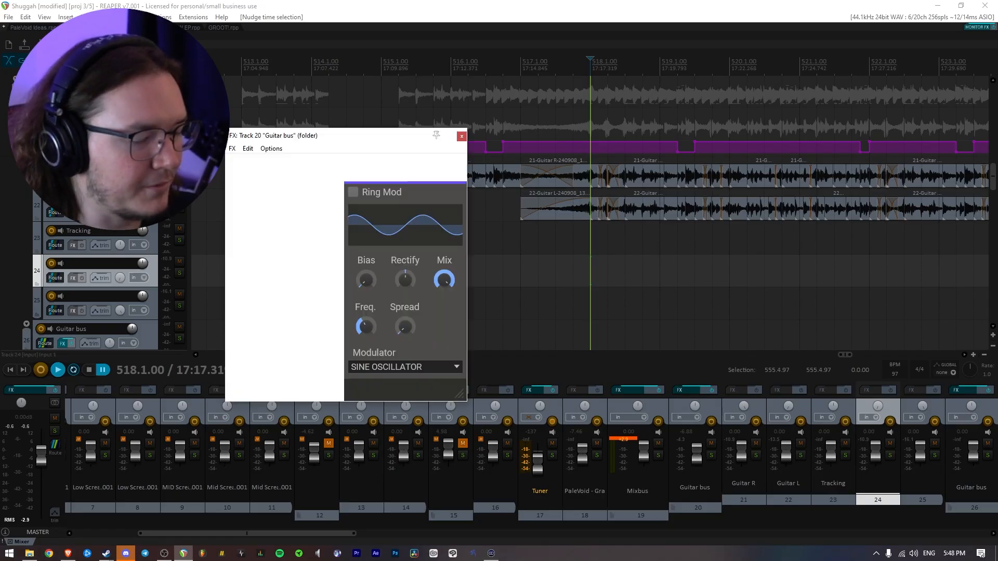
{"action": "left_click_drag", "start_coordinate": [349, 143], "coordinate": [501, 156]}
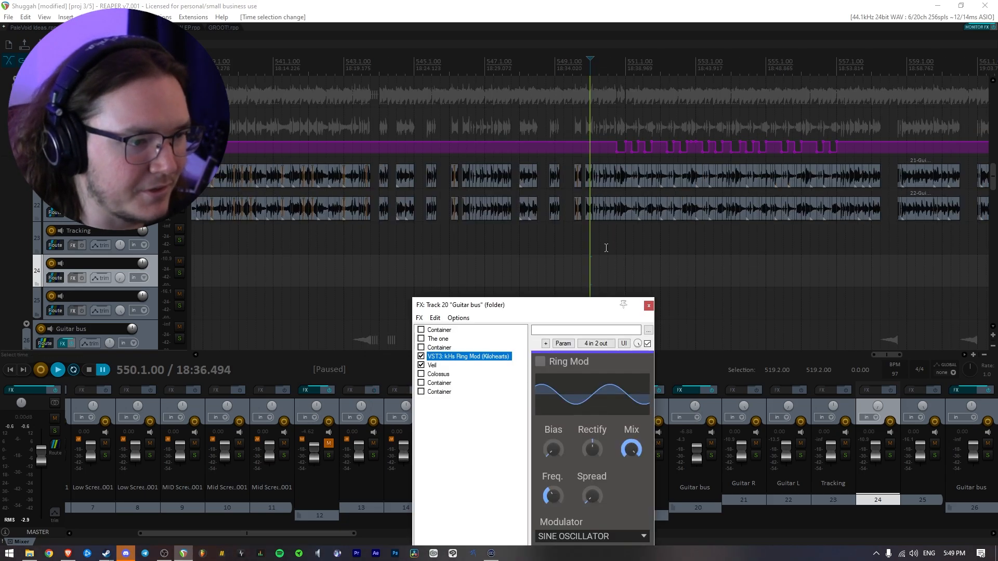
{"action": "left_click", "coordinate": [617, 233]}
{"action": "scroll", "coordinate": [630, 240], "scroll_direction": "up", "scroll_amount": 4}
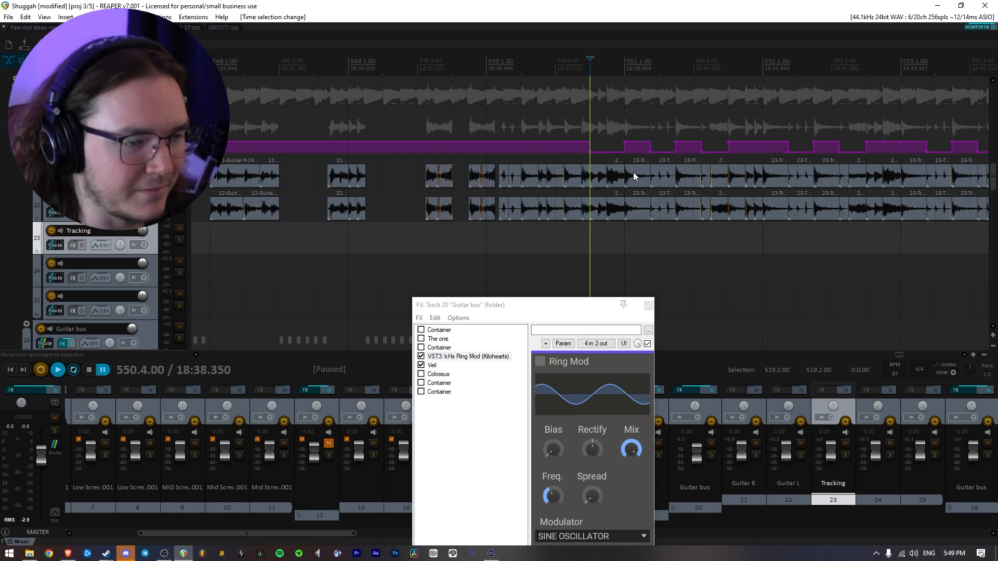
{"action": "scroll", "coordinate": [671, 215], "scroll_direction": "down", "scroll_amount": 3}
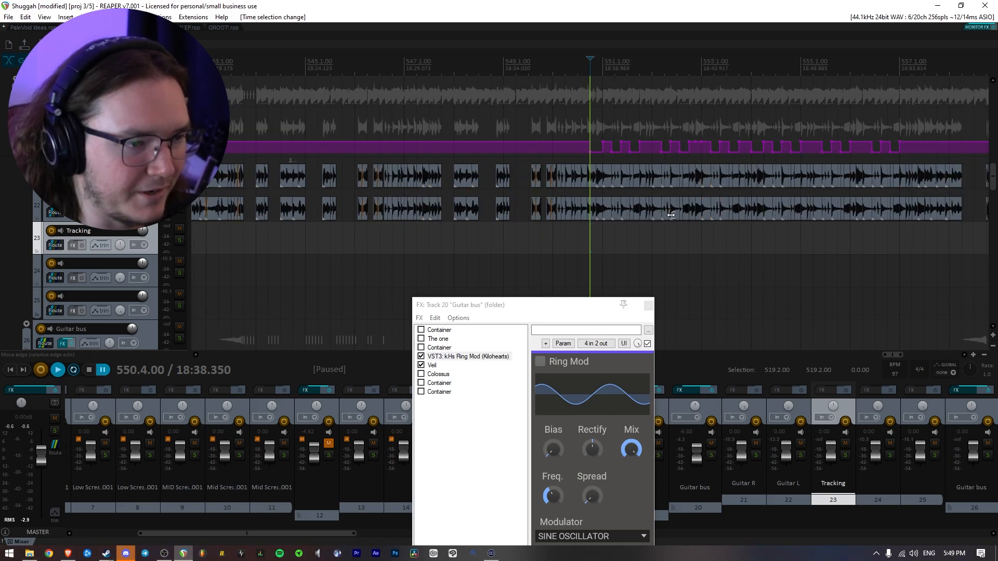
Bypass the kHs Ring Mod on the Guitar bus and audition the passage from 550.4.00 without it
{"action": "left_click", "coordinate": [422, 356]}
{"action": "scroll", "coordinate": [617, 221], "scroll_direction": "up", "scroll_amount": 3}
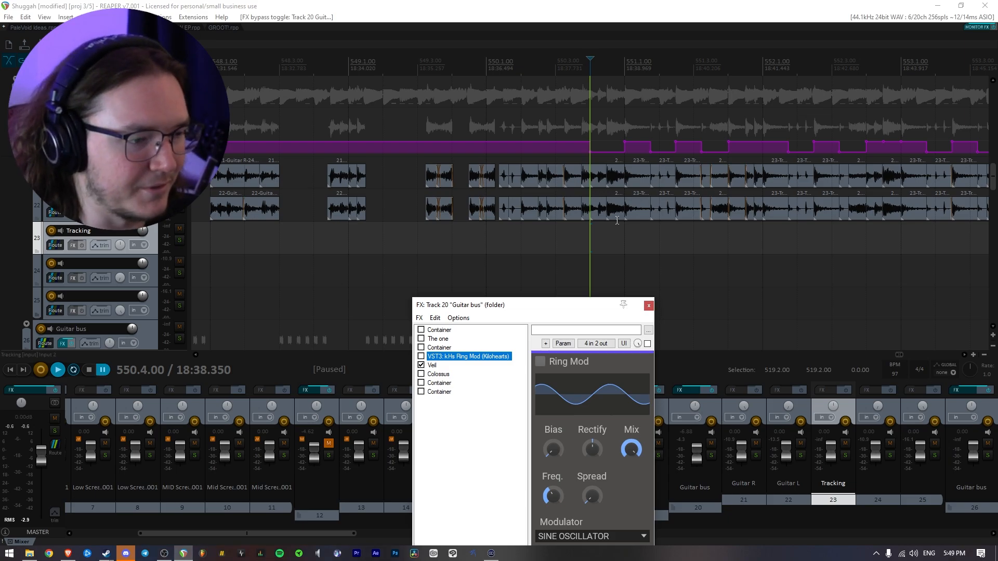
{"action": "key", "text": "space"}
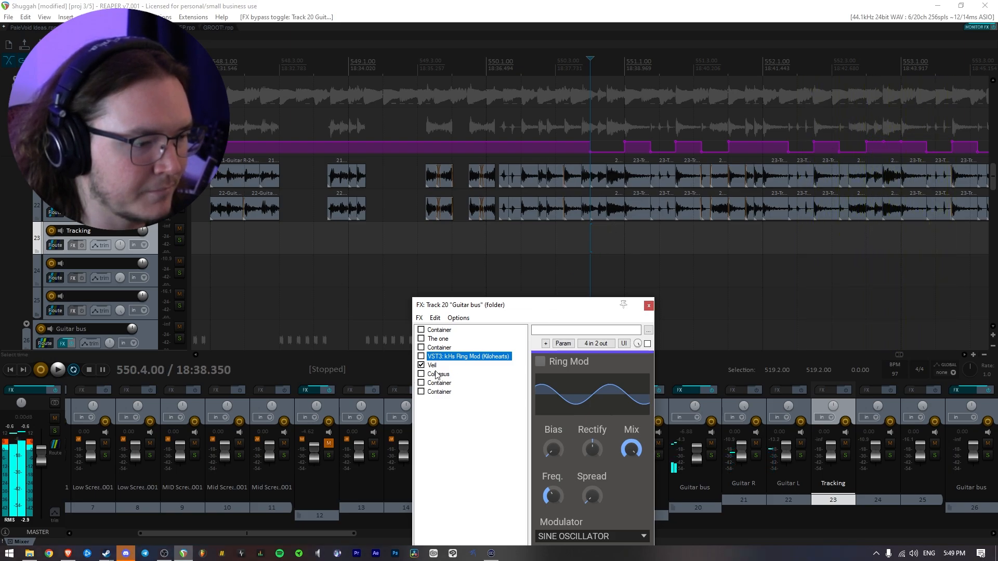
{"action": "key", "text": "space"}
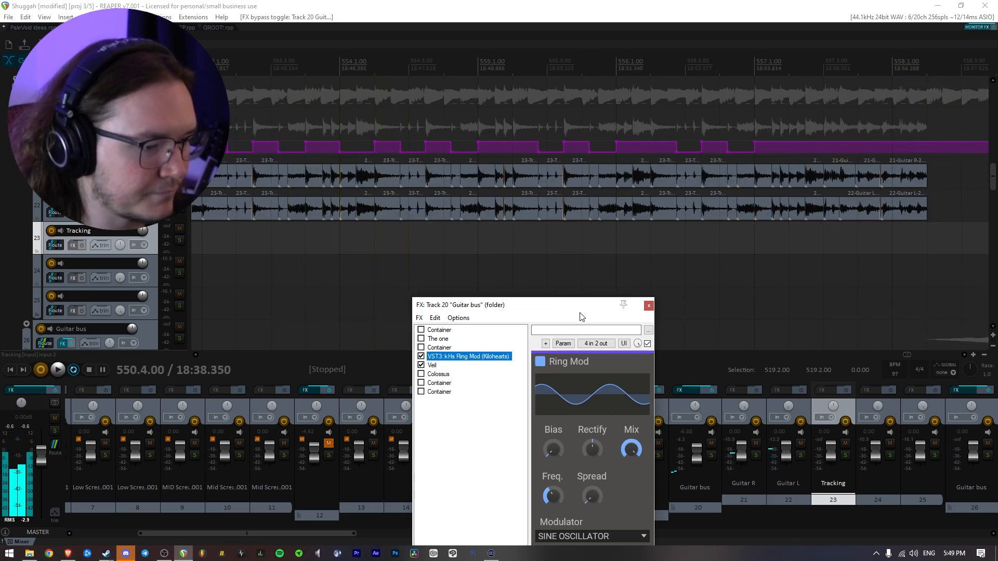
Make a time selection from 550.4.00 to 551.1.00 and solo the track 20 Guitar bus
{"action": "scroll", "coordinate": [597, 268], "scroll_direction": "up", "scroll_amount": 2}
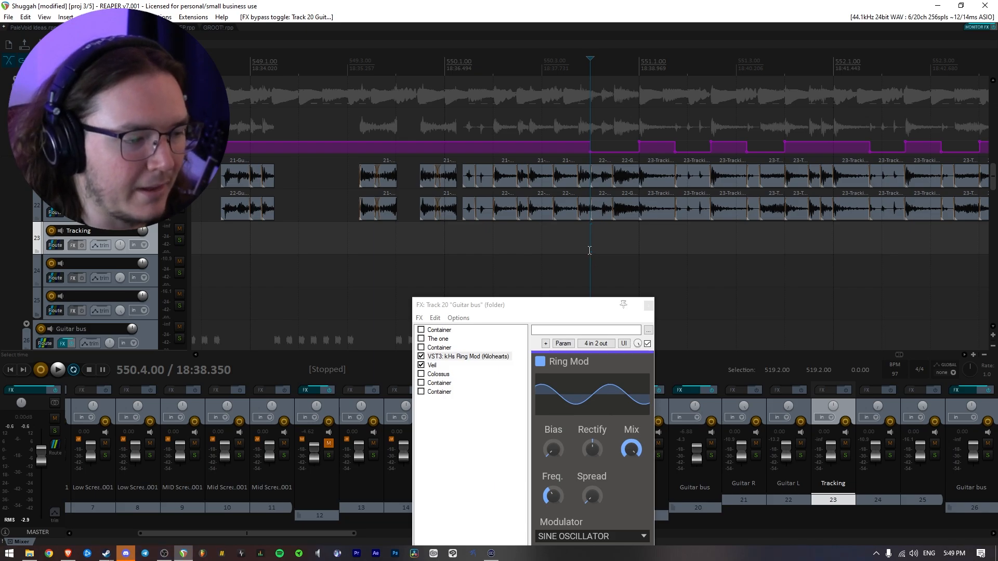
{"action": "left_click_drag", "start_coordinate": [589, 250], "coordinate": [637, 248]}
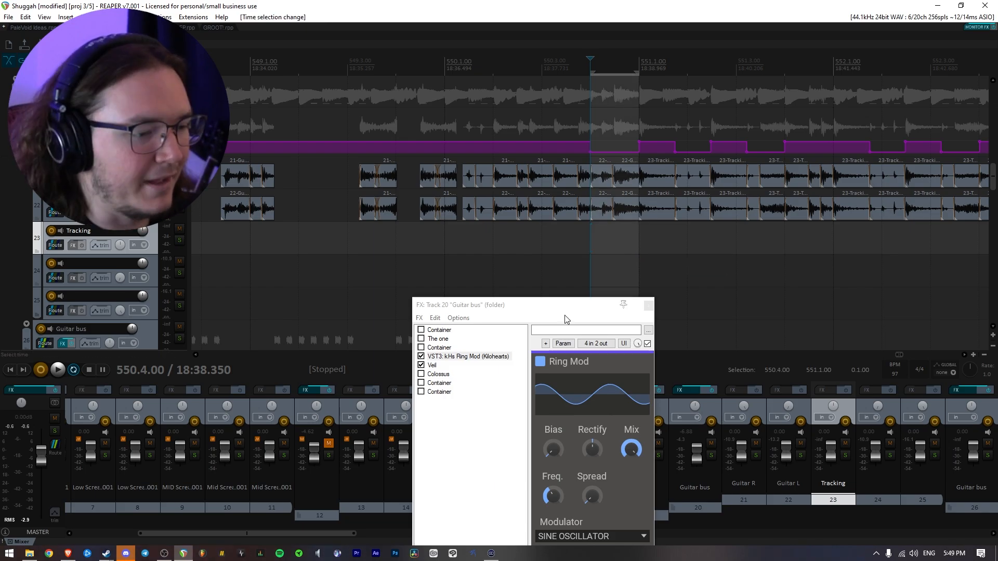
{"action": "left_click", "coordinate": [179, 126]}
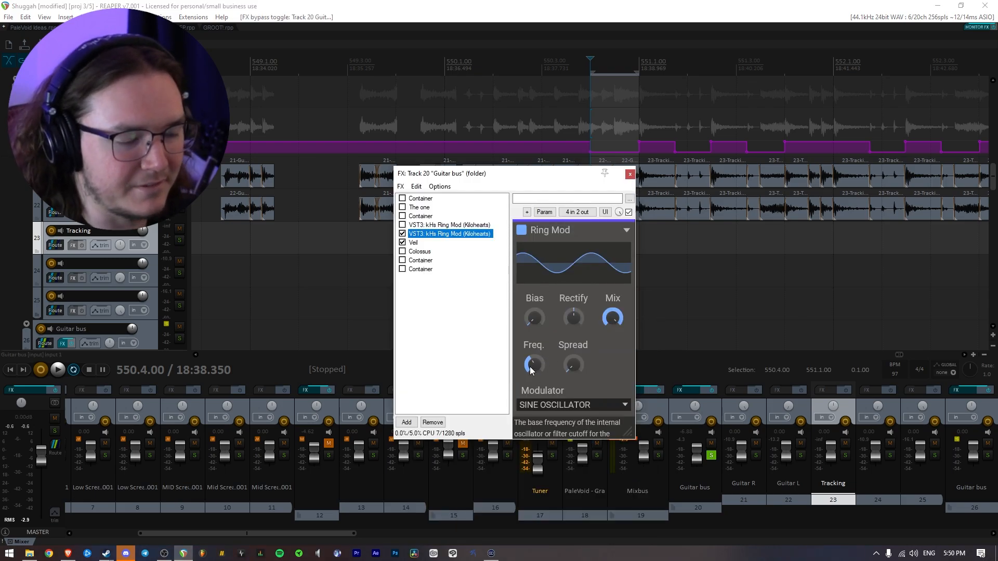
Adjust the Freq. control of the second kHs Ring Mod on the Guitar bus and audition the selected passage
{"action": "left_click_drag", "start_coordinate": [546, 179], "coordinate": [563, 236]}
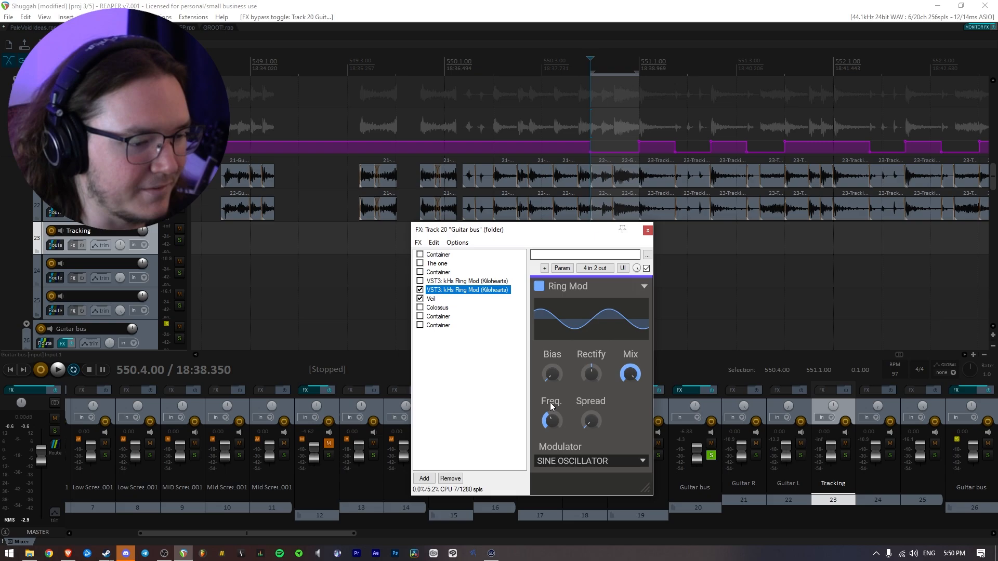
{"action": "left_click_drag", "start_coordinate": [555, 428], "coordinate": [552, 417]}
{"action": "key", "text": "space"}
{"action": "key", "text": "space"}
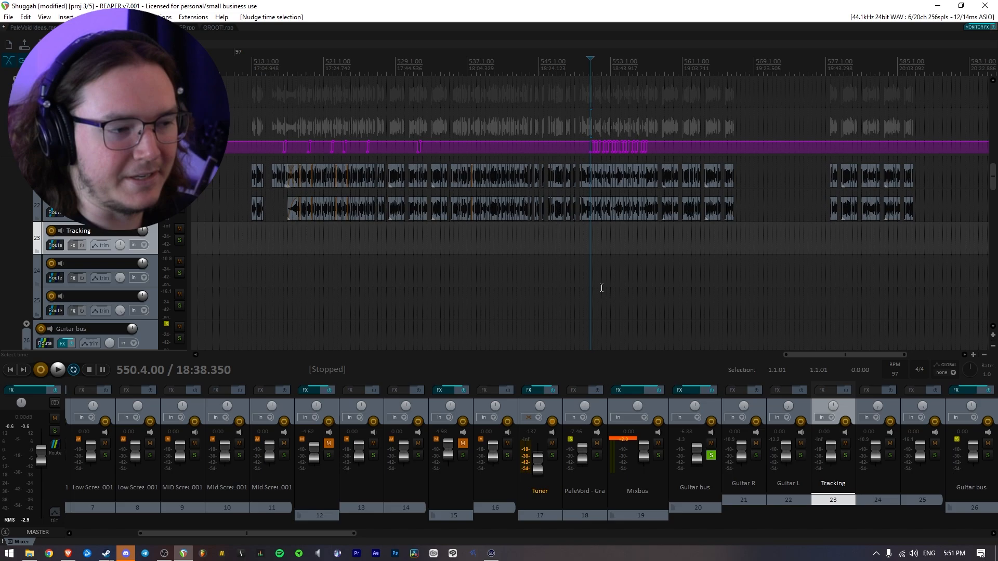
Unsolo the track 20 Guitar bus and solo the track 26 Guitar bus instead
{"action": "left_click", "coordinate": [171, 125]}
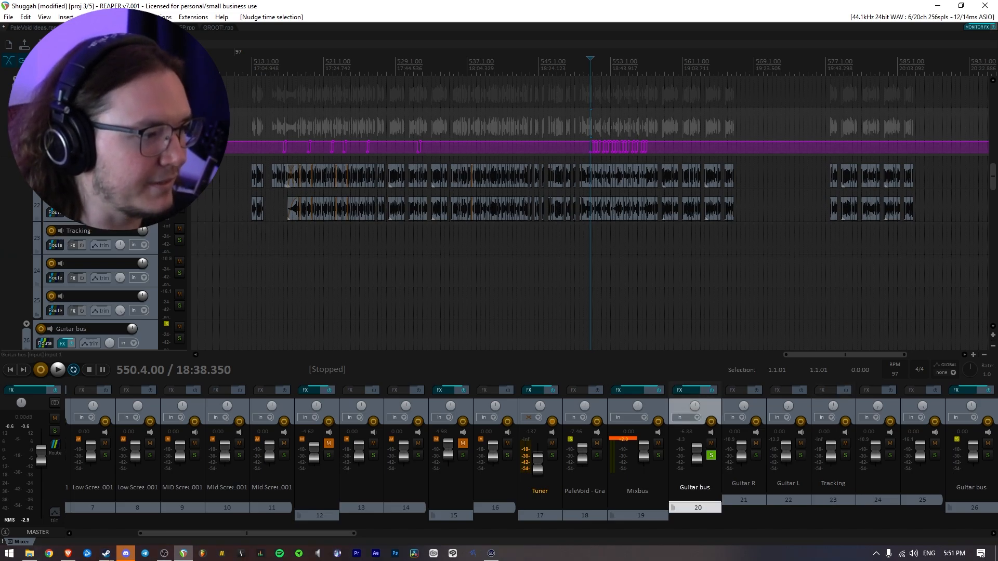
{"action": "scroll", "coordinate": [177, 119], "scroll_direction": "down", "scroll_amount": 1}
{"action": "left_click", "coordinate": [180, 111]}
{"action": "scroll", "coordinate": [179, 110], "scroll_direction": "down", "scroll_amount": 7}
{"action": "scroll", "coordinate": [179, 110], "scroll_direction": "down", "scroll_amount": 1}
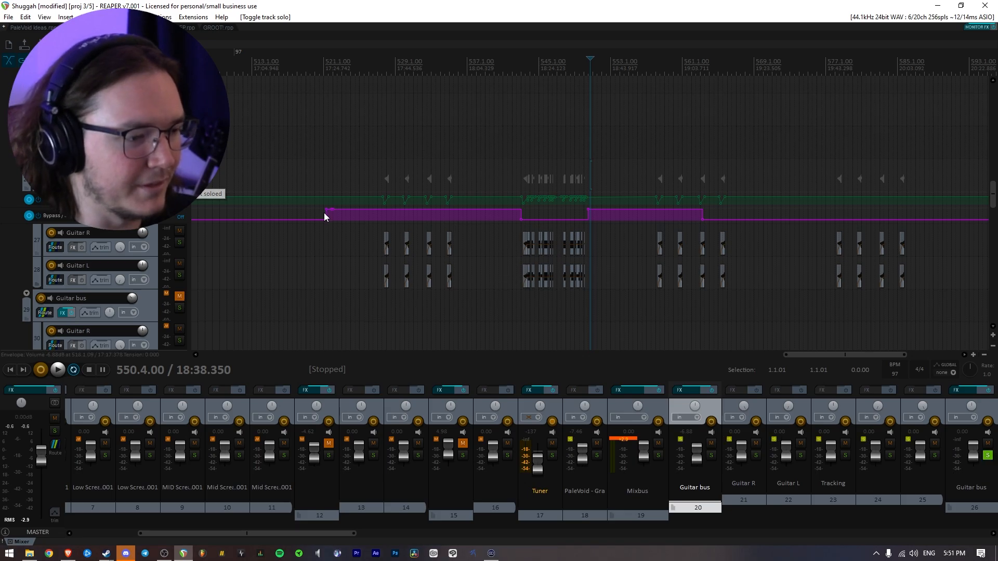
Audition the soloed Guitar bus on track 26 around bars 543 and 544
{"action": "left_click", "coordinate": [532, 303]}
{"action": "scroll", "coordinate": [546, 307], "scroll_direction": "up", "scroll_amount": 10}
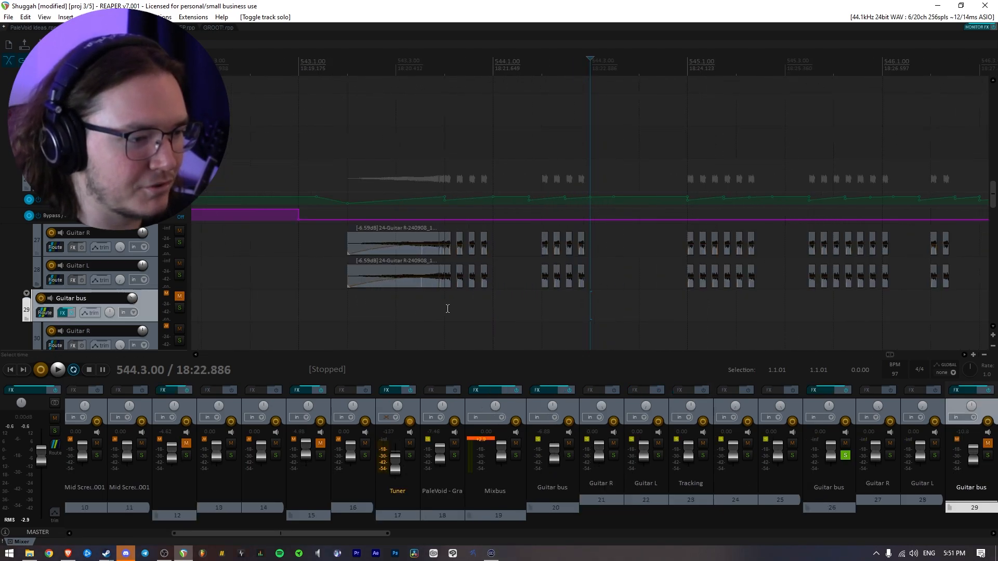
{"action": "key", "text": "space"}
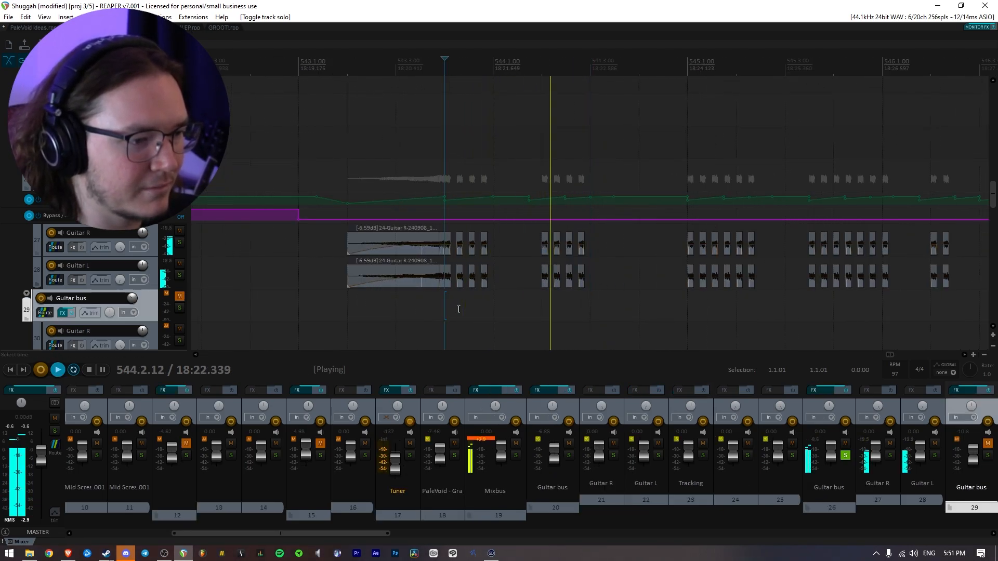
{"action": "key", "text": "space"}
{"action": "scroll", "coordinate": [678, 208], "scroll_direction": "down", "scroll_amount": 3}
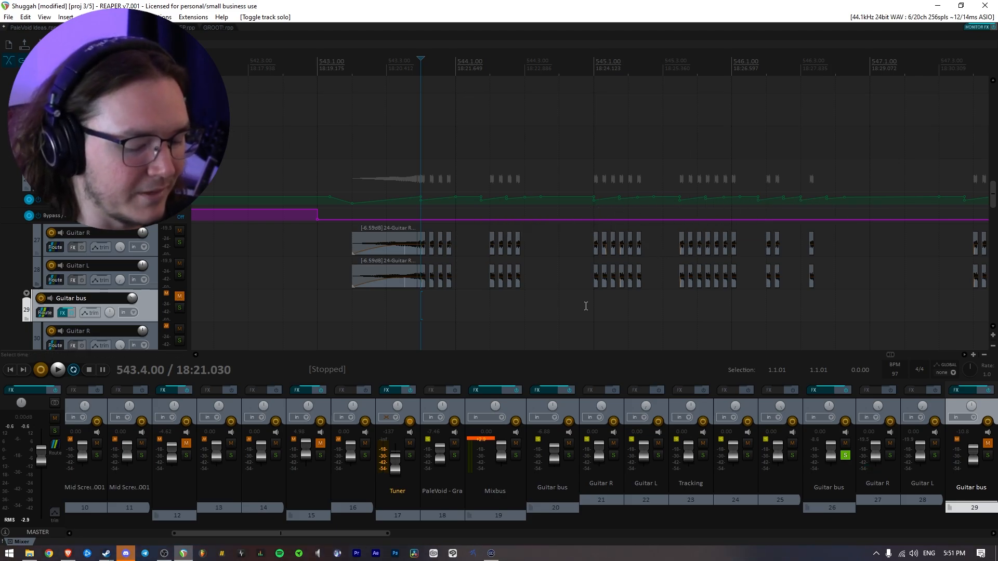
Mute the track 26 Guitar bus and listen to the mix from 543.2.00 without it
{"action": "key", "text": "ctrl+z"}
{"action": "key", "text": "space"}
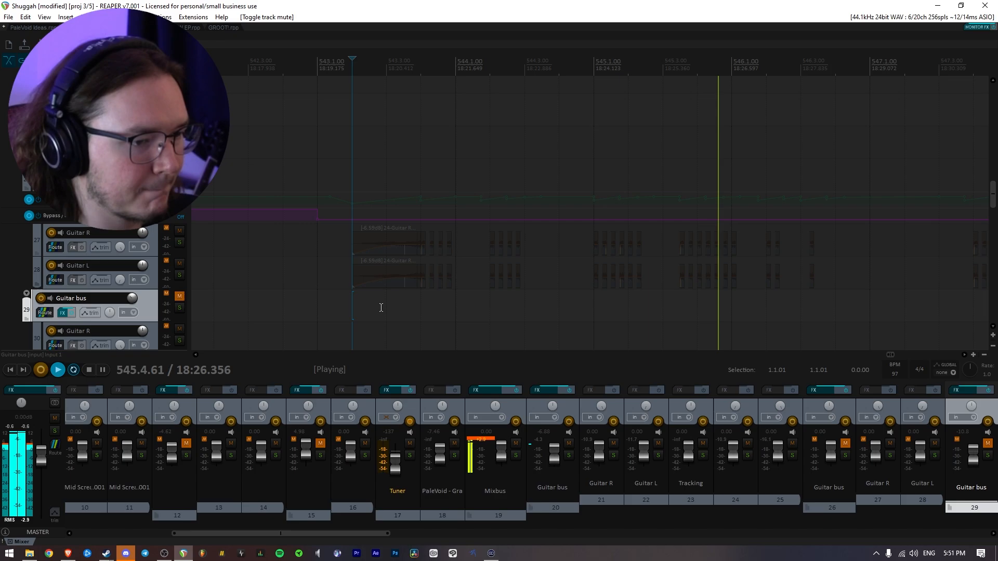
{"action": "key", "text": "space"}
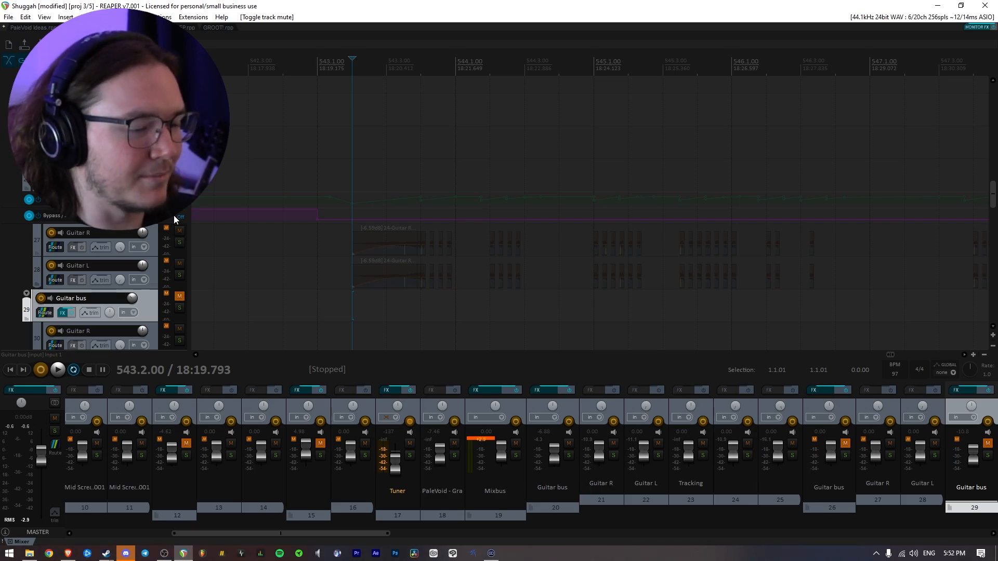
Unmute and solo the track 26 Guitar bus, and audition it alone from 543.2.00
{"action": "left_click", "coordinate": [179, 165]}
{"action": "left_click", "coordinate": [179, 176]}
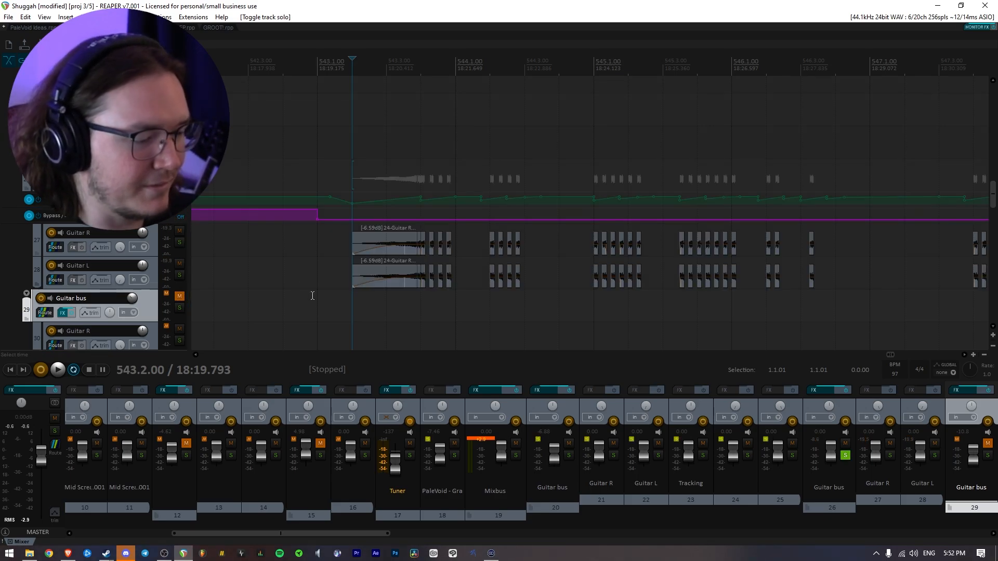
{"action": "key", "text": "space"}
{"action": "key", "text": "space"}
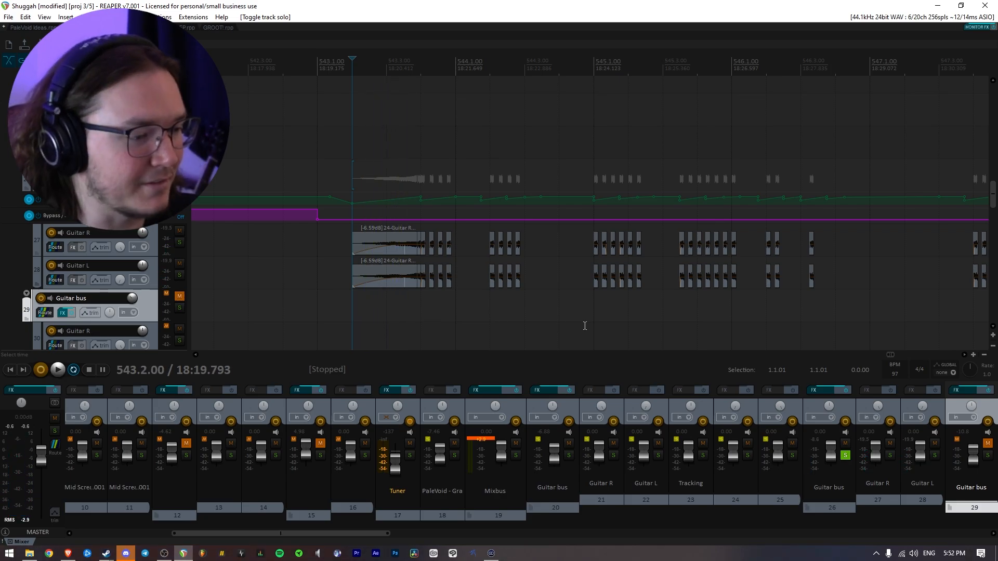
{"action": "key", "text": "space"}
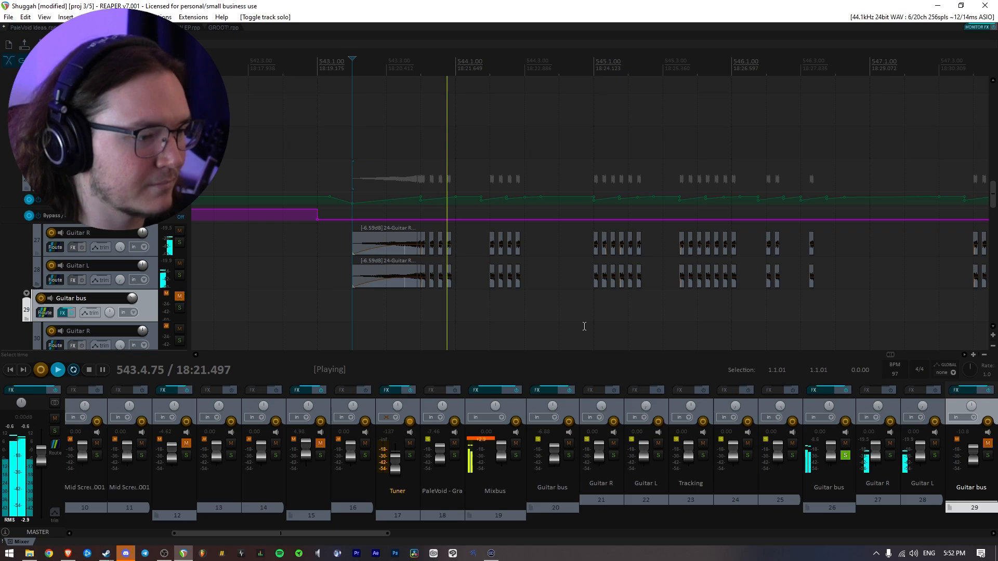
{"action": "key", "text": "space"}
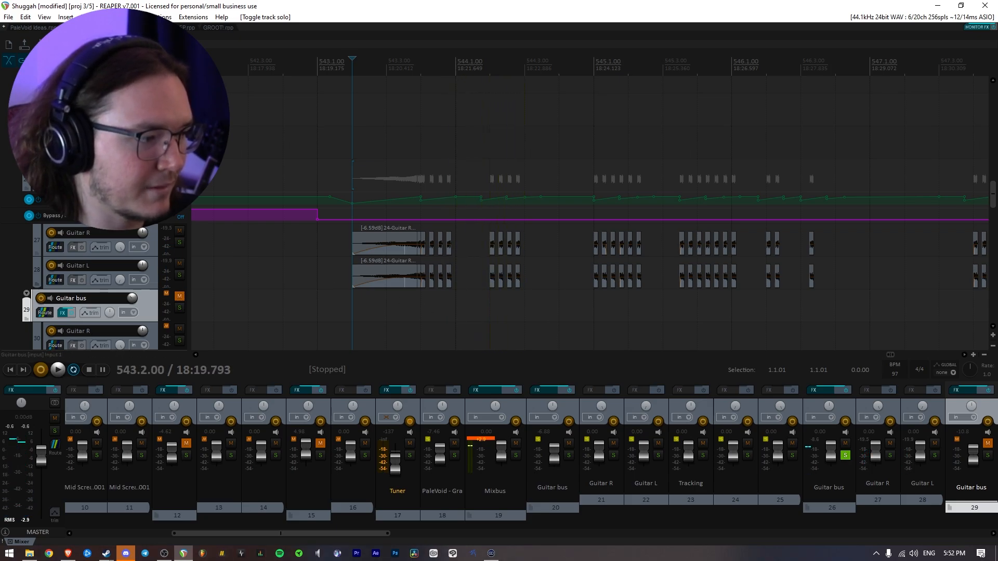
Play the passage from 543.2.00 with both guitar buses sounding together
{"action": "key", "text": "space"}
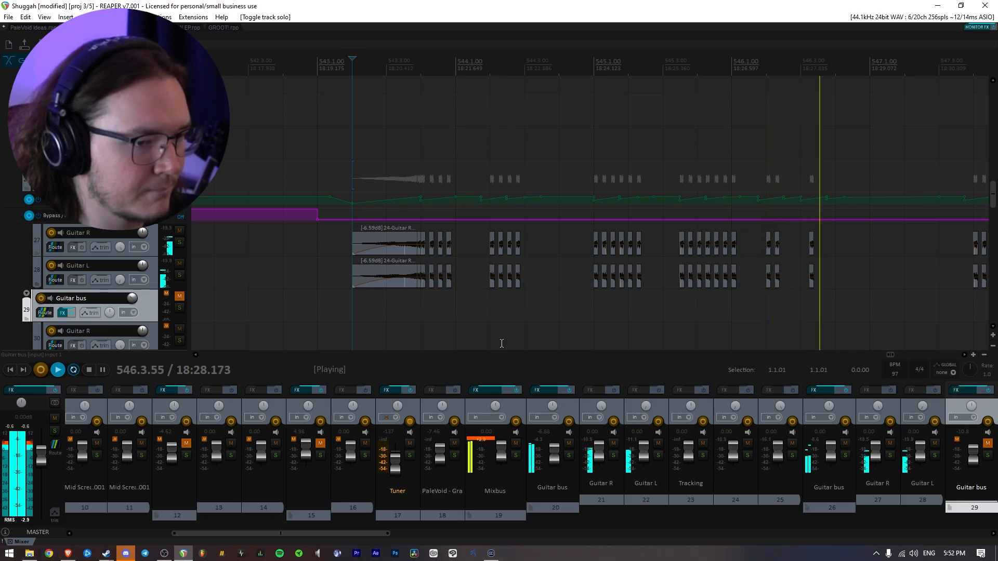
{"action": "scroll", "coordinate": [502, 343], "scroll_direction": "down", "scroll_amount": 3}
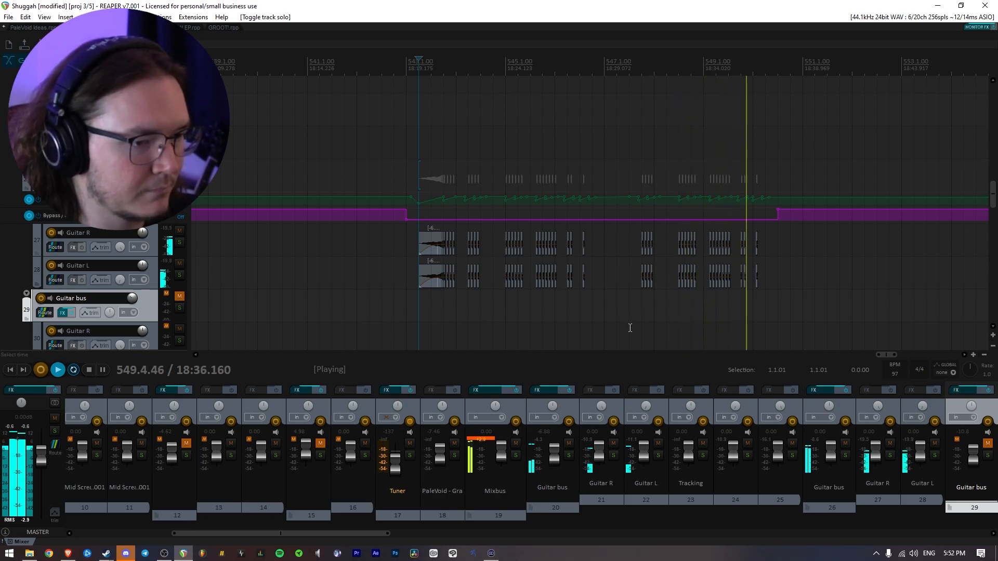
{"action": "key", "text": "space"}
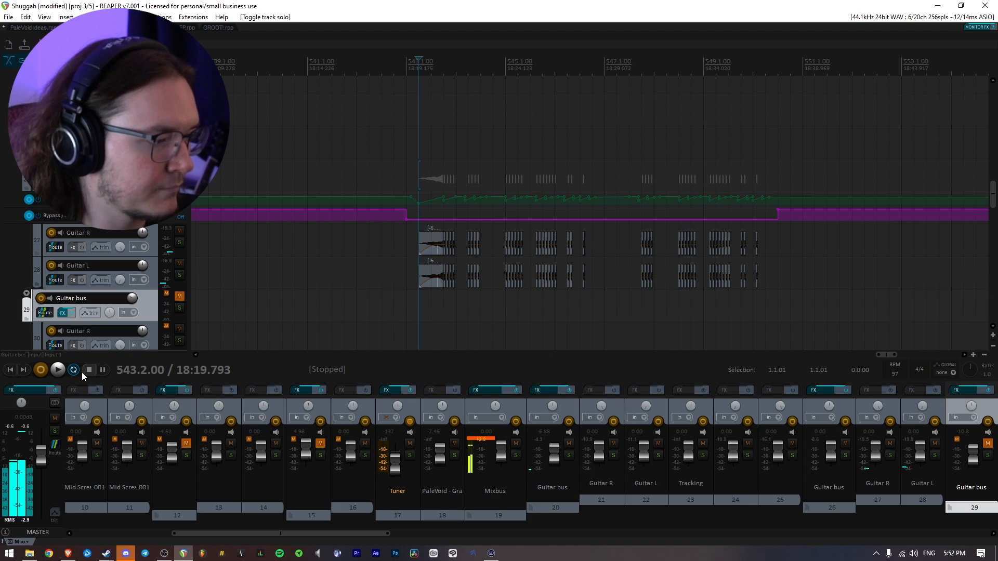
{"action": "left_click", "coordinate": [103, 370]}
Look over the short Guitar R and Guitar L items of the track 26 Guitar bus around bars 543 and 528
{"action": "scroll", "coordinate": [668, 286], "scroll_direction": "down", "scroll_amount": 4}
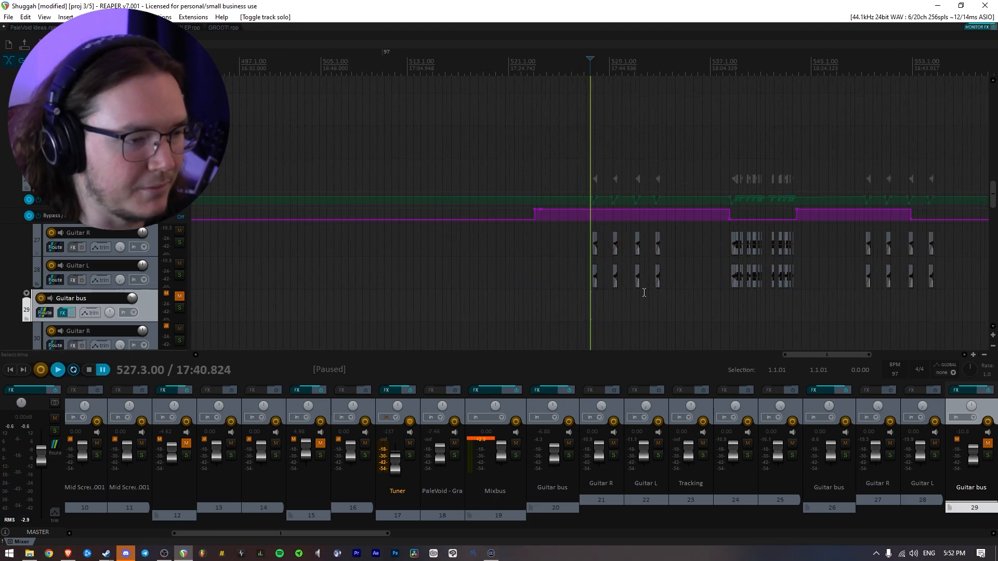
{"action": "left_click", "coordinate": [732, 305]}
{"action": "scroll", "coordinate": [732, 305], "scroll_direction": "up", "scroll_amount": 4}
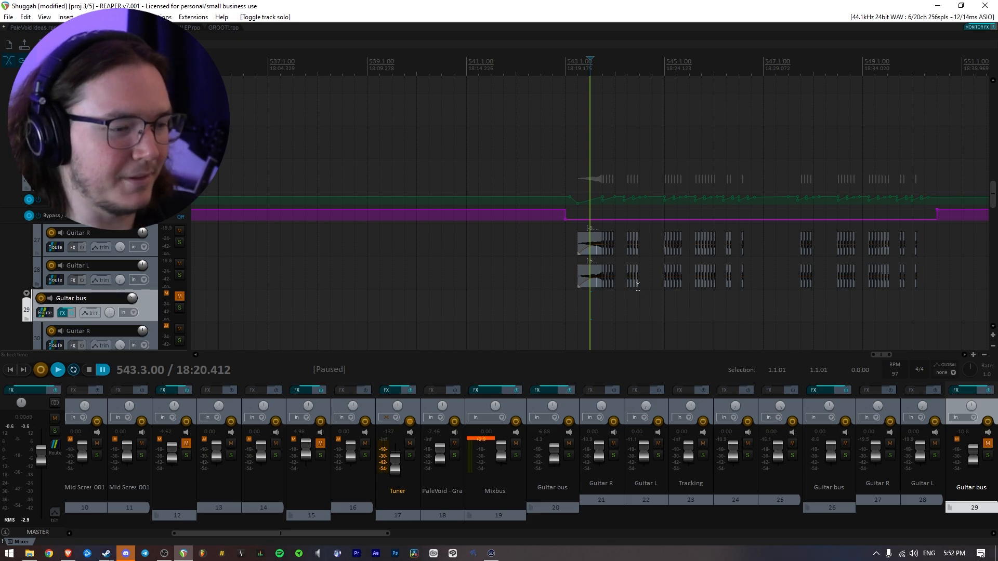
{"action": "scroll", "coordinate": [437, 285], "scroll_direction": "down", "scroll_amount": 4}
{"action": "left_click", "coordinate": [450, 280]}
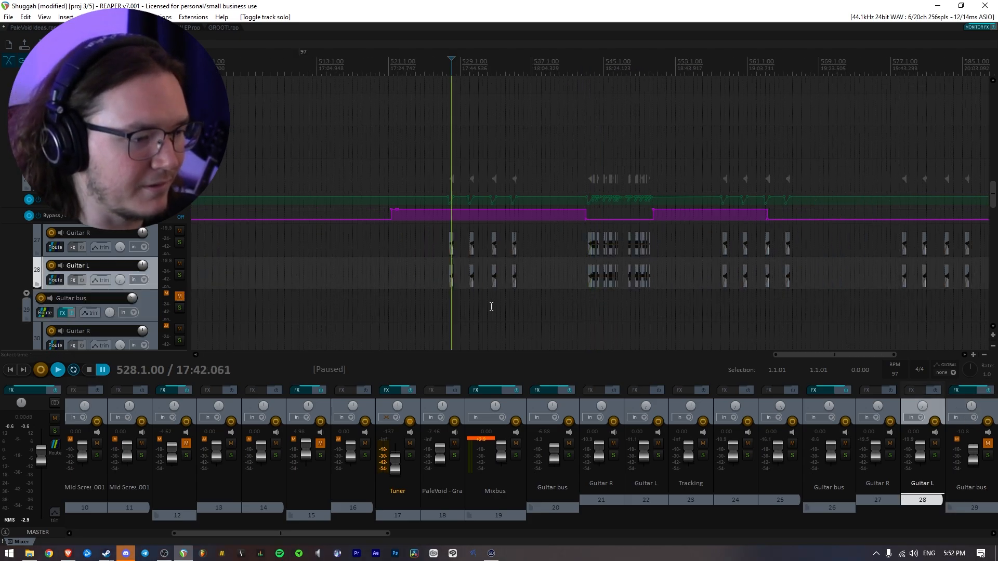
{"action": "scroll", "coordinate": [528, 299], "scroll_direction": "up", "scroll_amount": 5}
Mute the track 26 Guitar bus and place the edit cursor at 526.1.00
{"action": "left_click", "coordinate": [180, 166]}
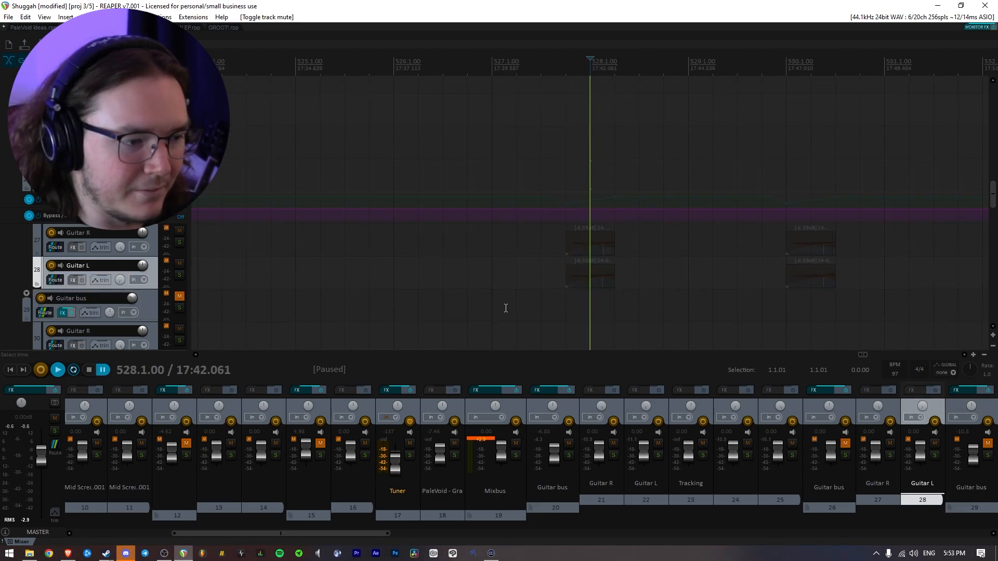
{"action": "left_click", "coordinate": [500, 306]}
{"action": "scroll", "coordinate": [104, 257], "scroll_direction": "up", "scroll_amount": 5}
{"action": "left_click", "coordinate": [456, 261]}
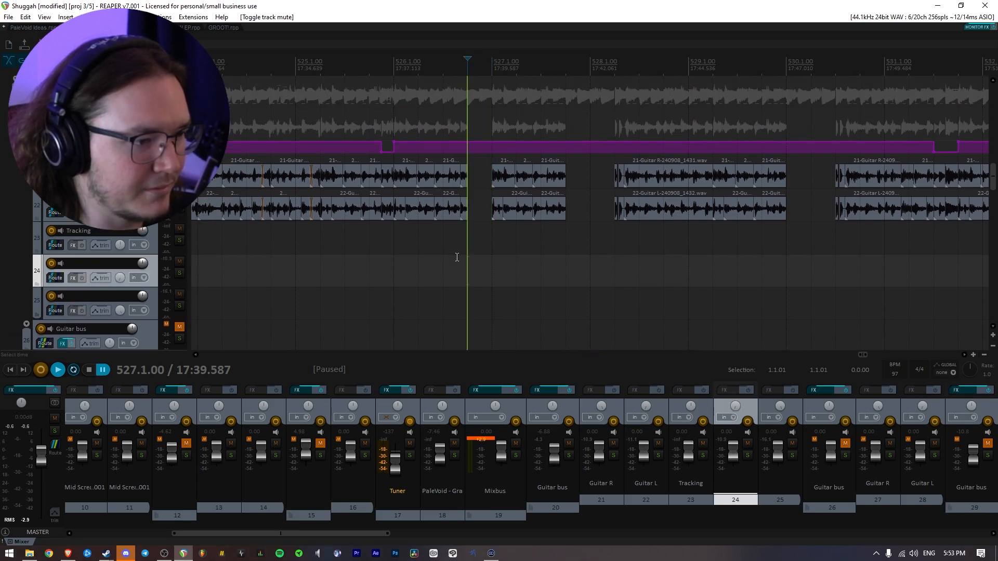
{"action": "left_click", "coordinate": [396, 260]}
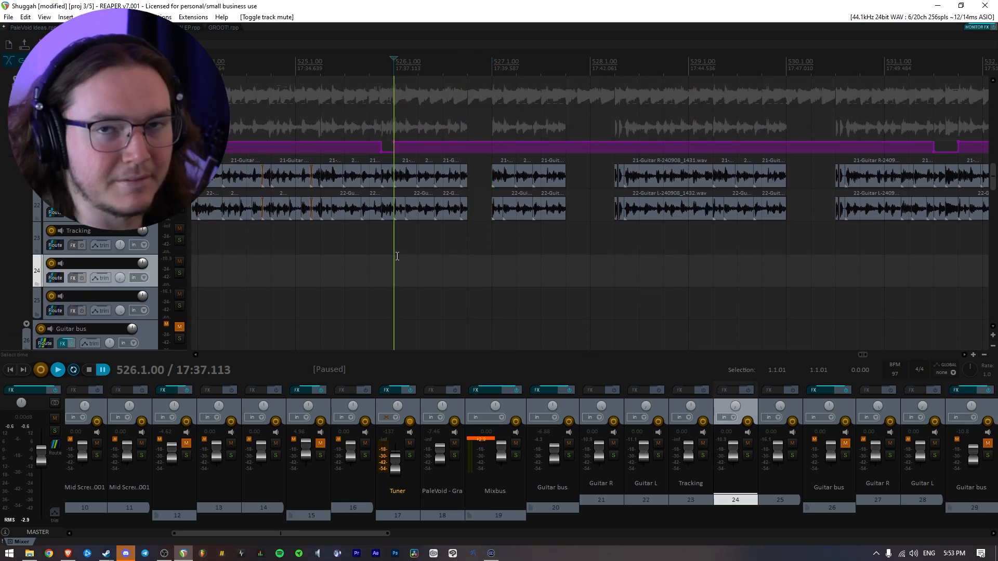
Play the passage from 526.1.00 without the track 26 Guitar bus, then unmute that bus
{"action": "key", "text": "space"}
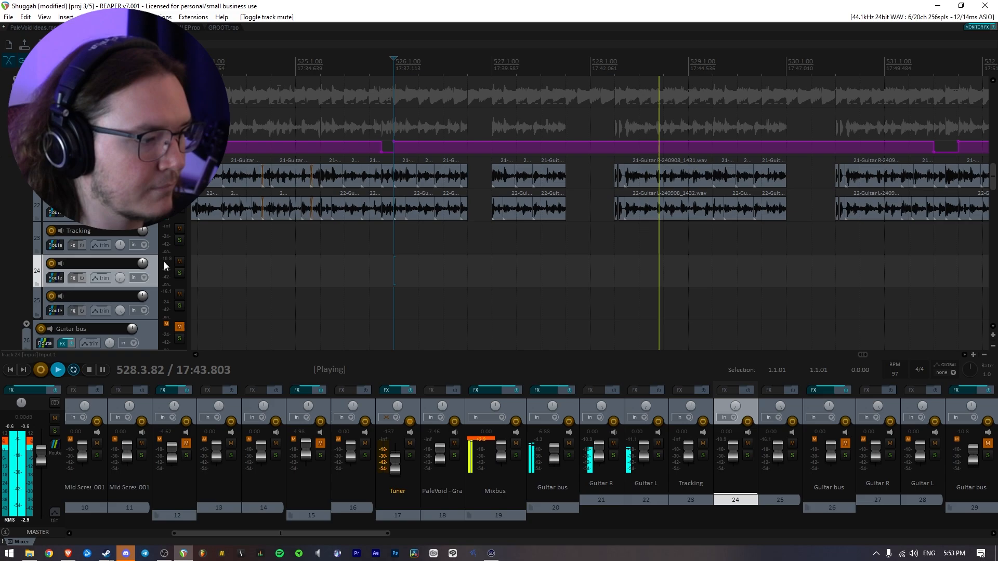
{"action": "scroll", "coordinate": [157, 266], "scroll_direction": "down", "scroll_amount": 3}
{"action": "scroll", "coordinate": [158, 268], "scroll_direction": "down", "scroll_amount": 4}
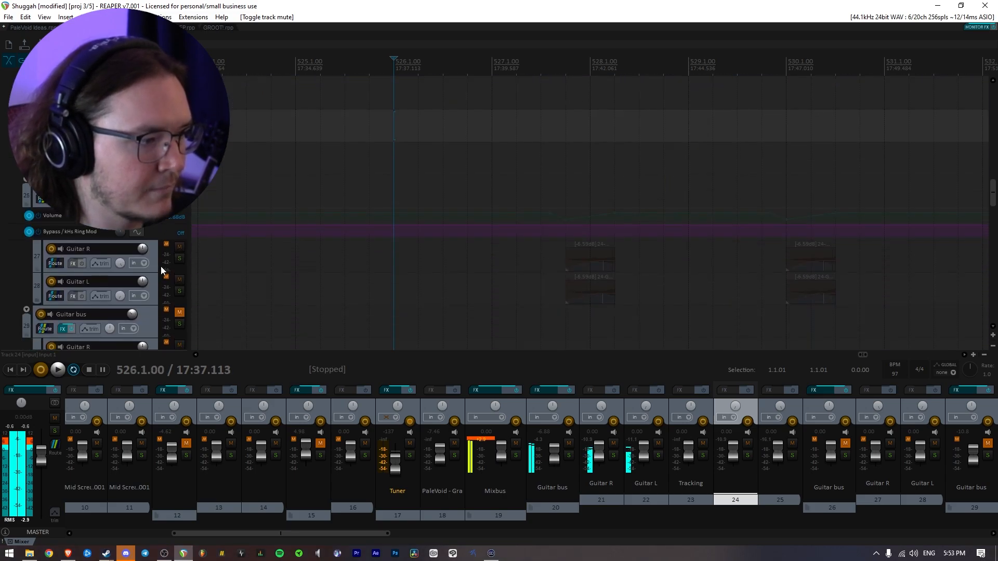
{"action": "key", "text": "space"}
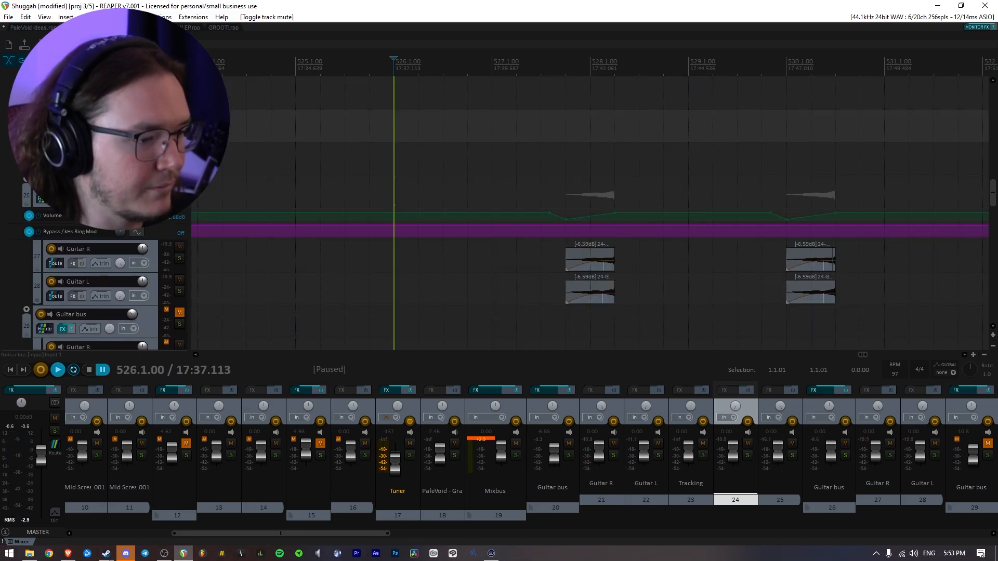
Play the passage from 526.1.00 with the track 26 Guitar bus filling the gaps, and return to 526.1.00
{"action": "key", "text": "space"}
{"action": "scroll", "coordinate": [151, 227], "scroll_direction": "up", "scroll_amount": 6}
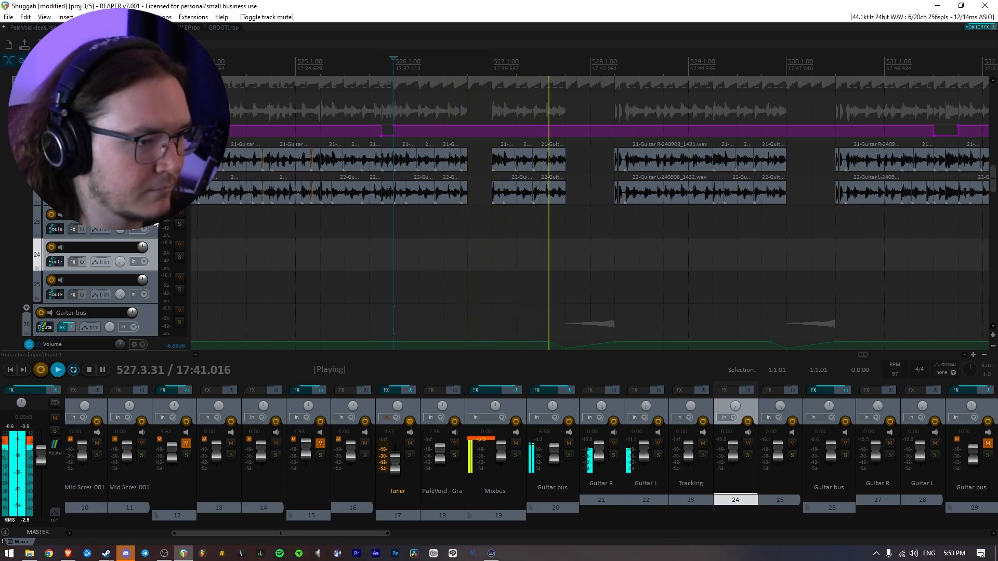
{"action": "scroll", "coordinate": [154, 225], "scroll_direction": "down", "scroll_amount": 2}
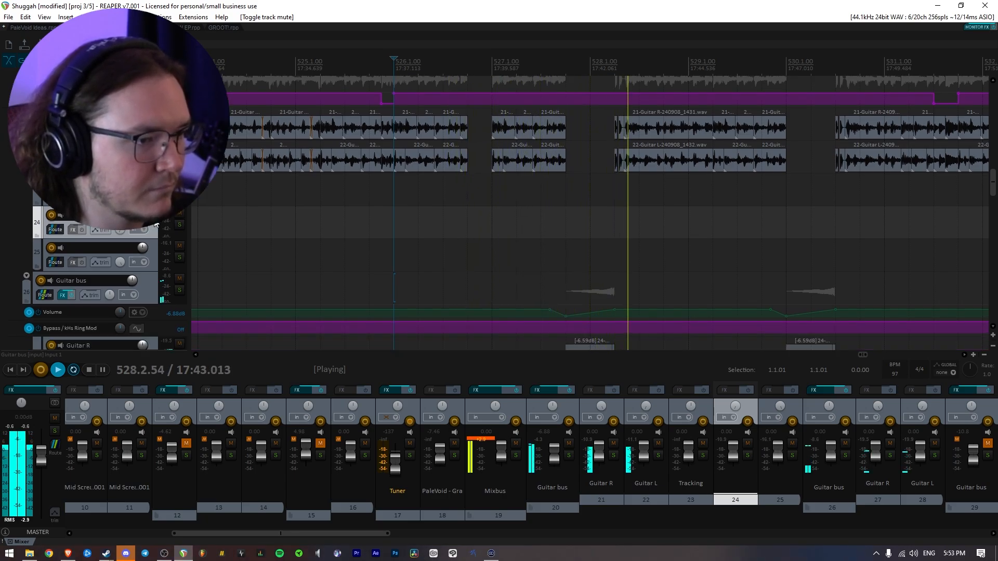
{"action": "scroll", "coordinate": [156, 225], "scroll_direction": "down", "scroll_amount": 1}
{"action": "scroll", "coordinate": [447, 248], "scroll_direction": "down", "scroll_amount": 1}
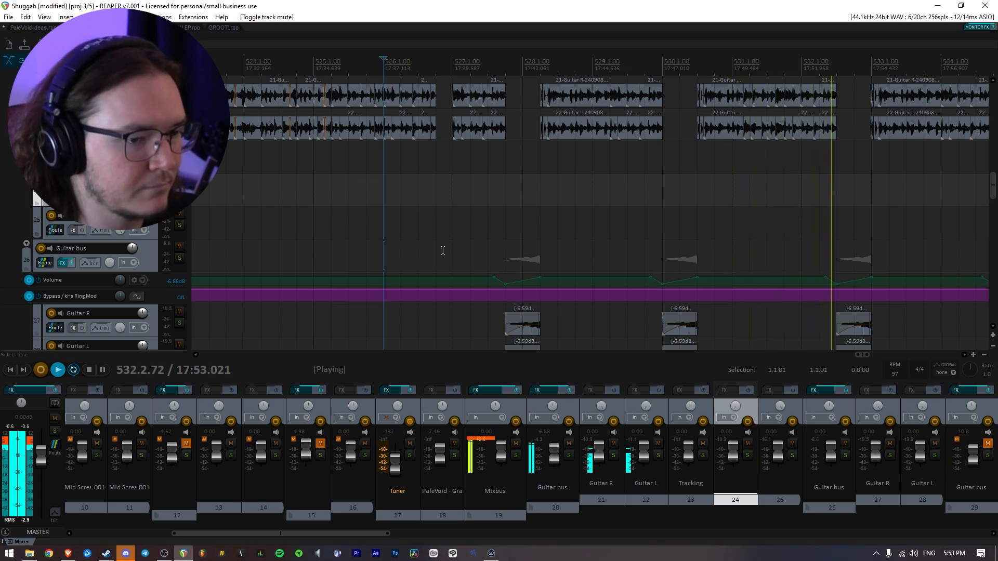
{"action": "key", "text": "space"}
{"action": "left_click", "coordinate": [103, 369]}
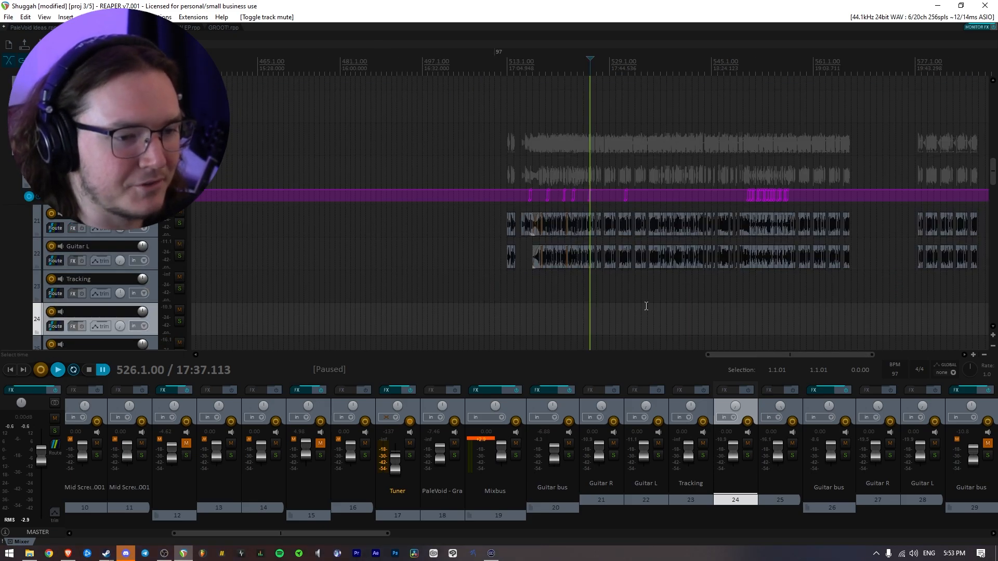
Solo the track 20 Guitar bus and audition its edited items around 551.1.74
{"action": "left_click", "coordinate": [765, 288]}
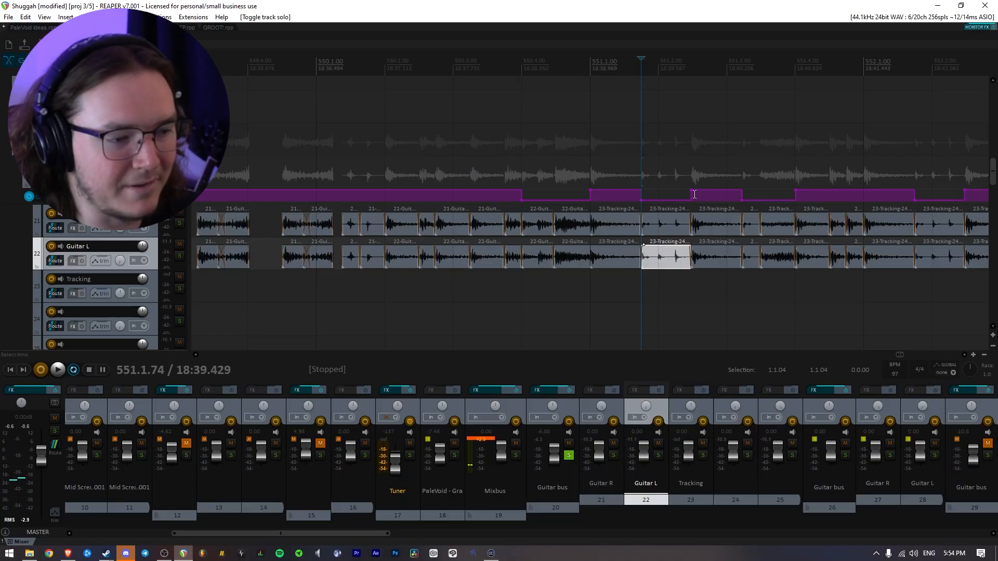
{"action": "key", "text": "space"}
{"action": "key", "text": "space"}
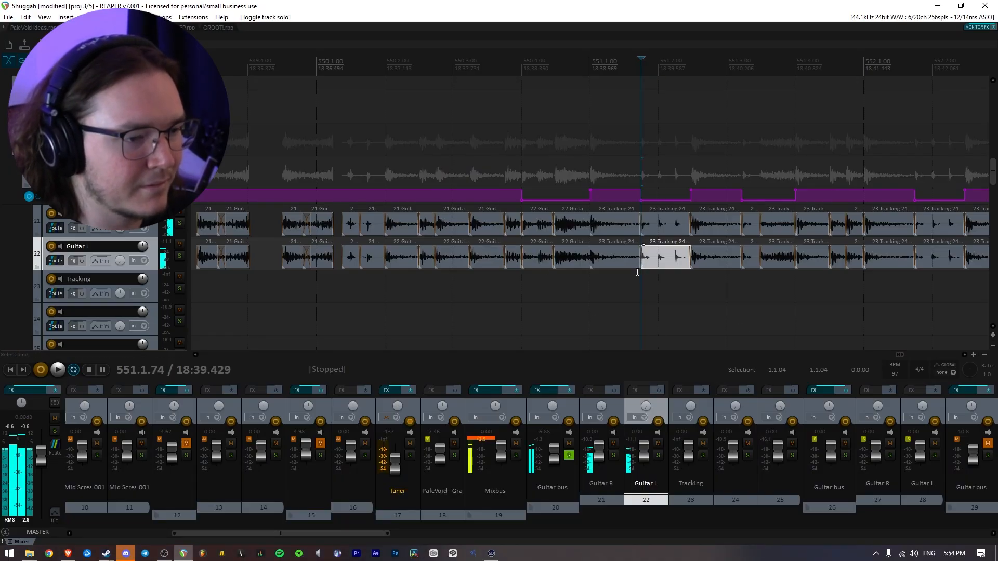
Delete the Guitar L item at 551.1.74 and further short Guitar L and Guitar R items in bars 551 and 552, with the bus unsoloed
{"action": "key", "text": "Delete"}
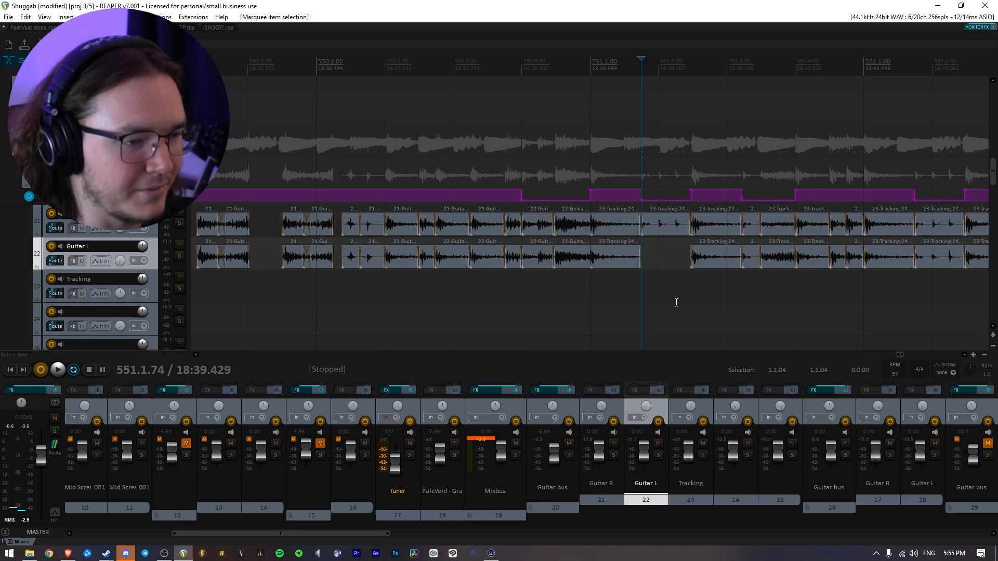
{"action": "scroll", "coordinate": [913, 284], "scroll_direction": "down", "scroll_amount": 3}
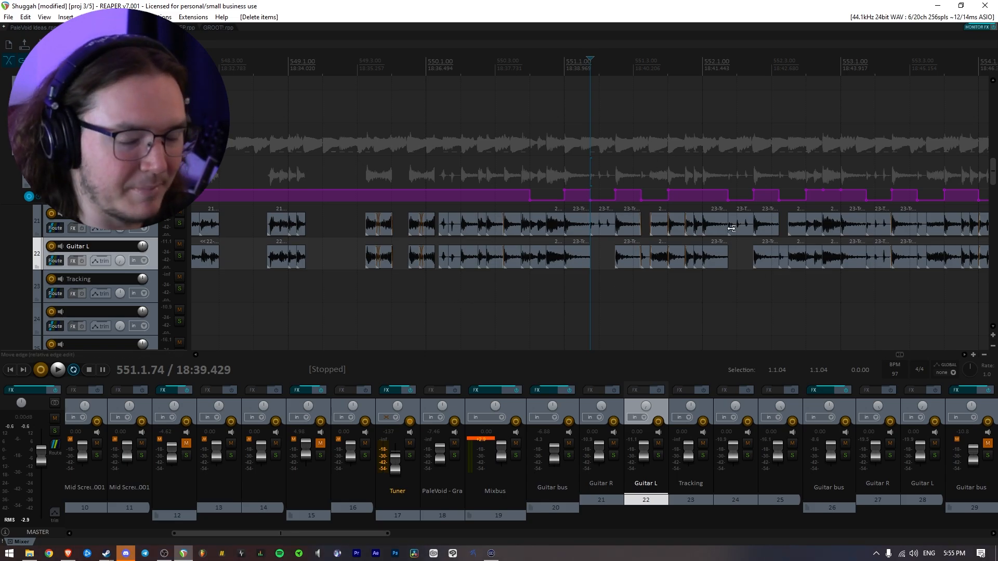
{"action": "scroll", "coordinate": [874, 275], "scroll_direction": "down", "scroll_amount": 2}
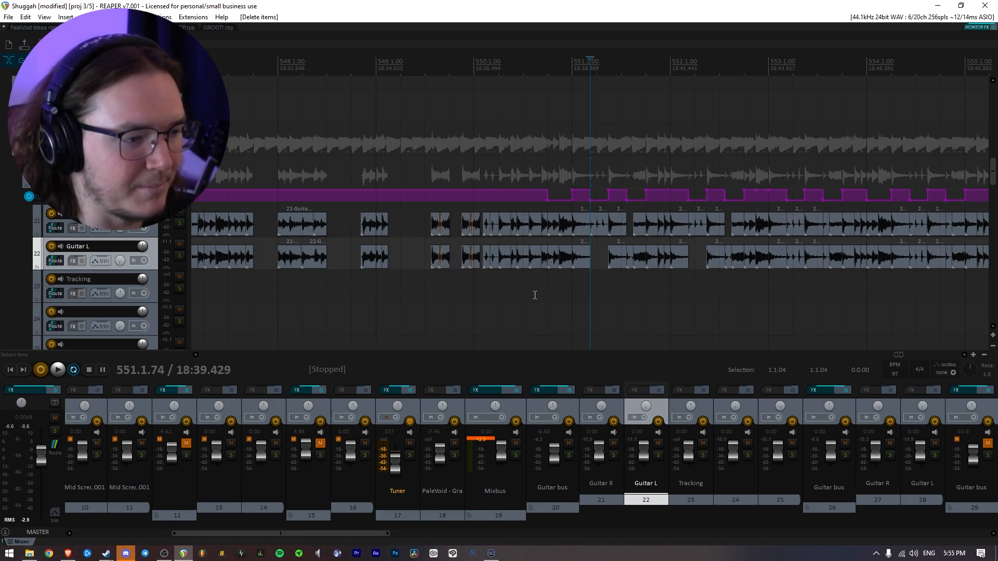
Play the thinned-out Guitar R and Guitar L passage from 550.2.00, and return to that position
{"action": "left_click", "coordinate": [496, 295]}
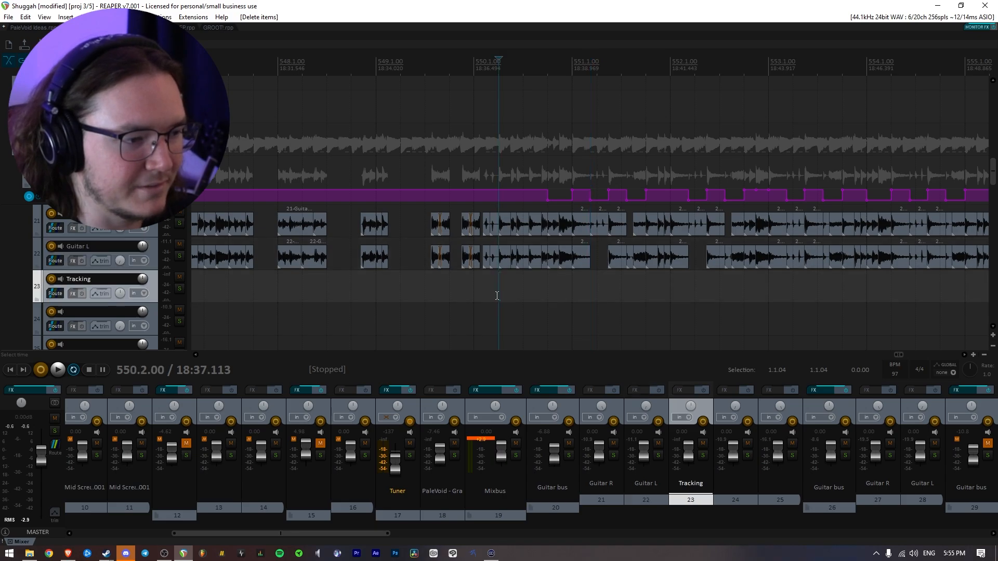
{"action": "key", "text": "space"}
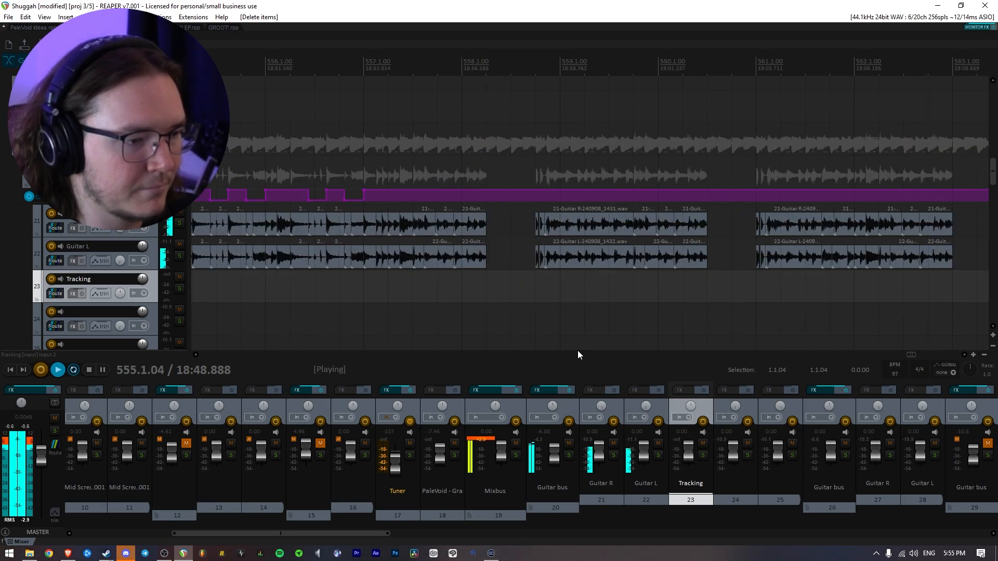
{"action": "key", "text": "space"}
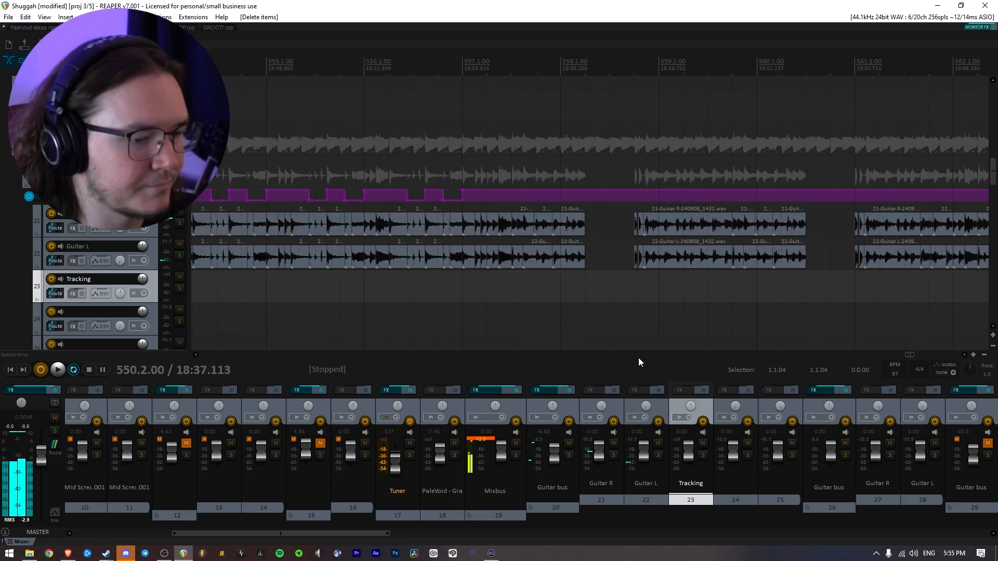
{"action": "key", "text": "ctrl+space"}
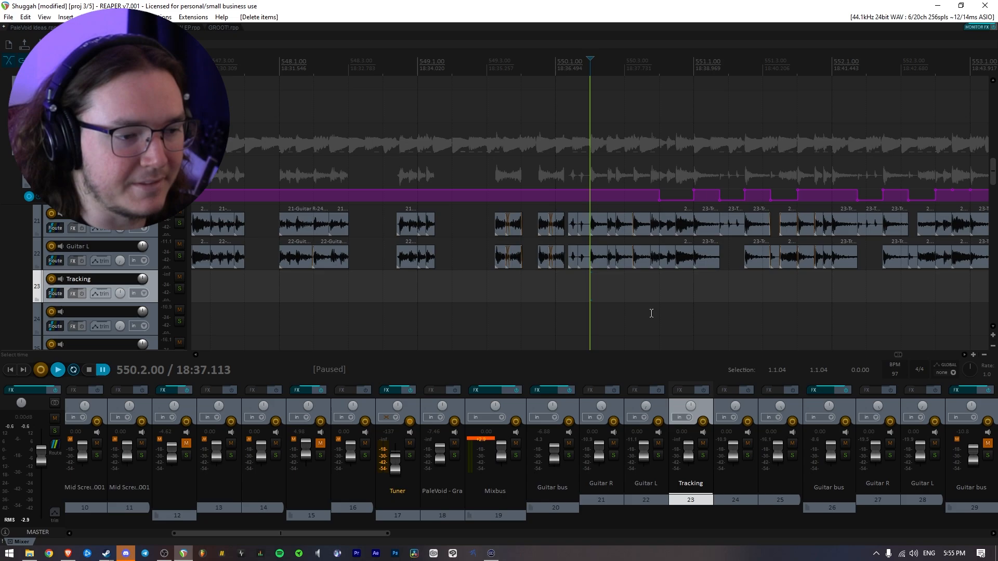
Split the short Guitar R items in bars 551 and 552, move their second parts to Guitar L, and audition from 551.1.00
{"action": "left_click", "coordinate": [717, 304]}
{"action": "scroll", "coordinate": [614, 289], "scroll_direction": "up", "scroll_amount": 4}
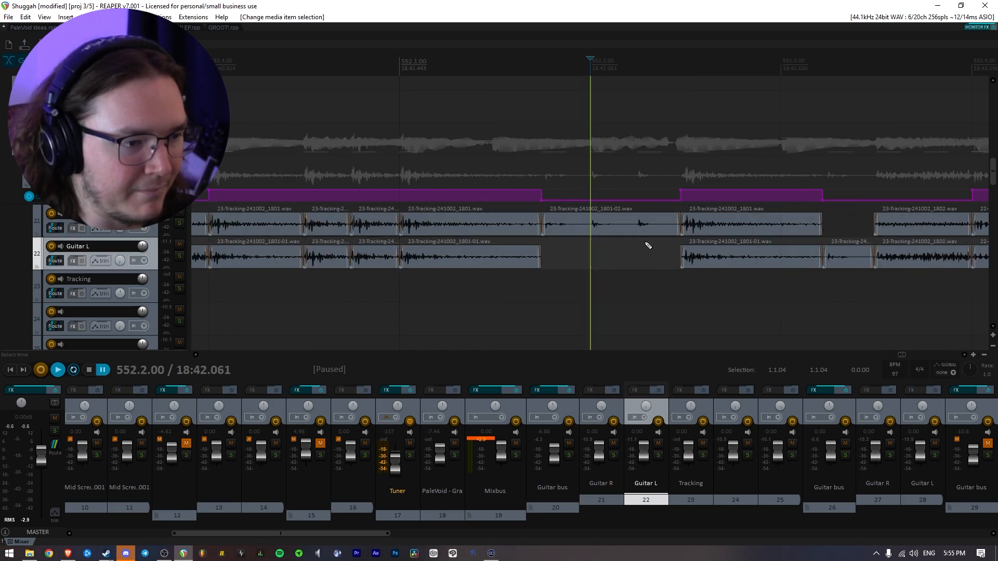
{"action": "left_click", "coordinate": [635, 229]}
{"action": "key", "text": "s"}
{"action": "left_click_drag", "start_coordinate": [658, 226], "coordinate": [661, 256]}
{"action": "scroll", "coordinate": [676, 285], "scroll_direction": "down", "scroll_amount": 5}
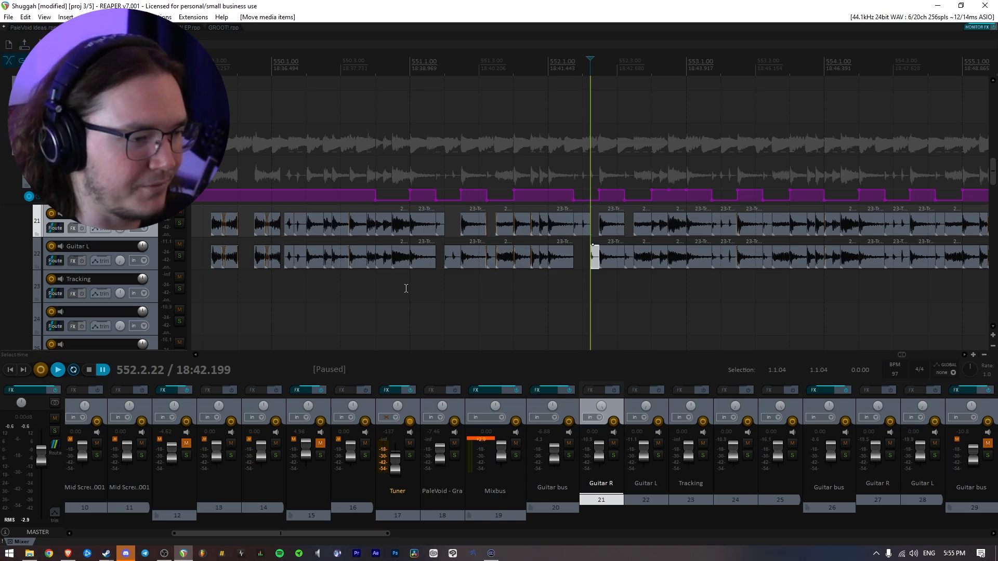
{"action": "left_click", "coordinate": [406, 289]}
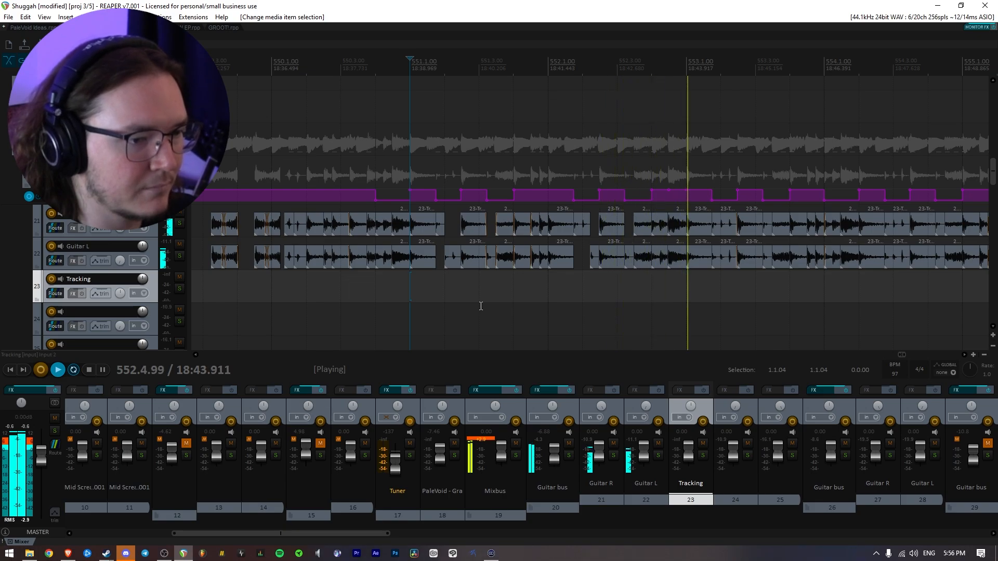
{"action": "key", "text": "space"}
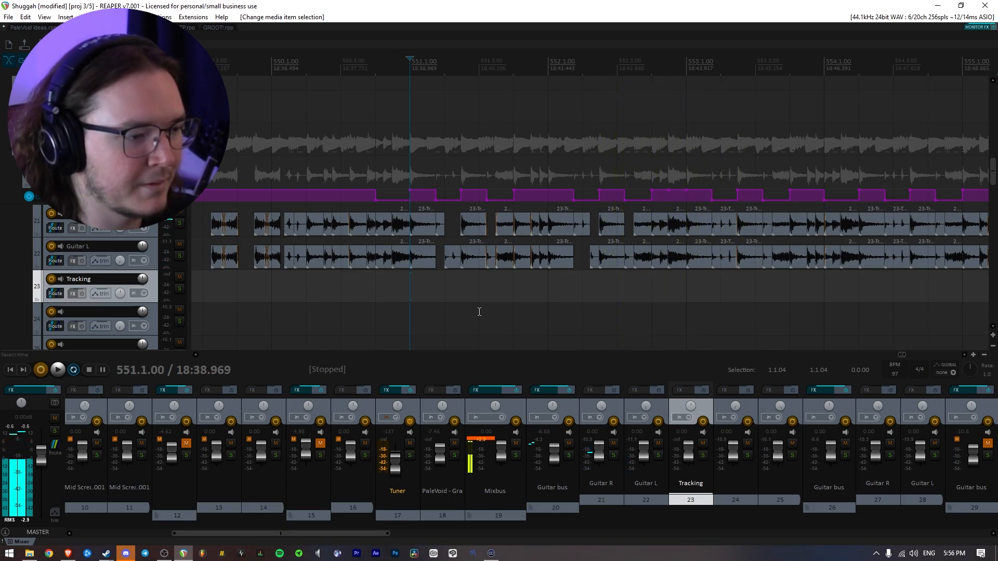